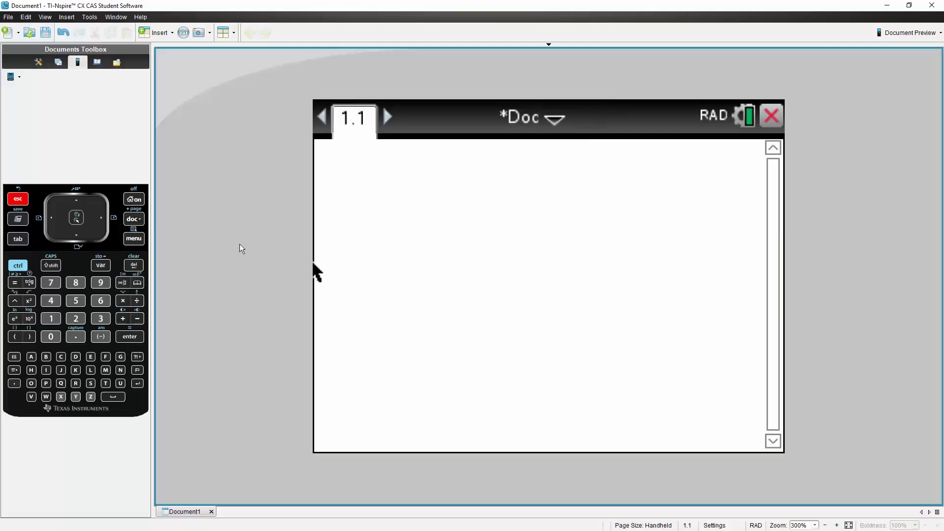
Insert an empty taylor() command from the Calculus > Series menu.
left_click(134, 239)
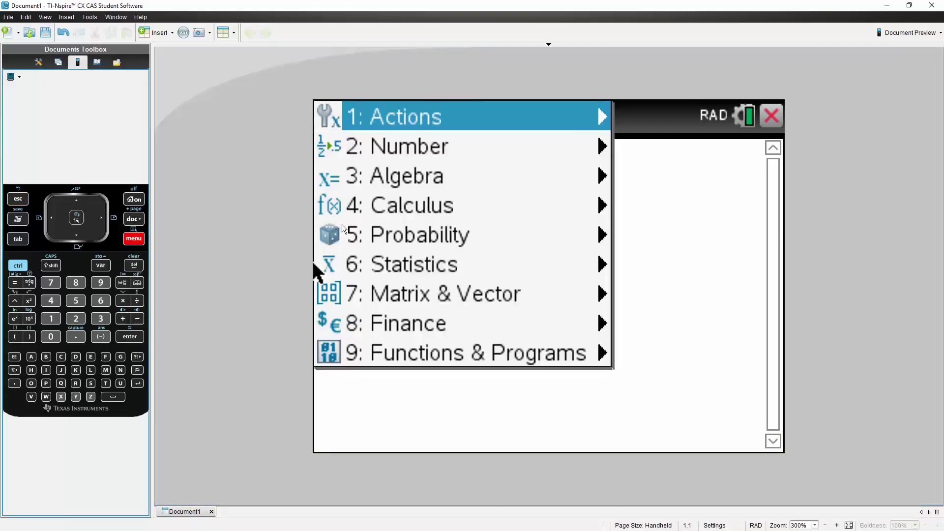
left_click(423, 214)
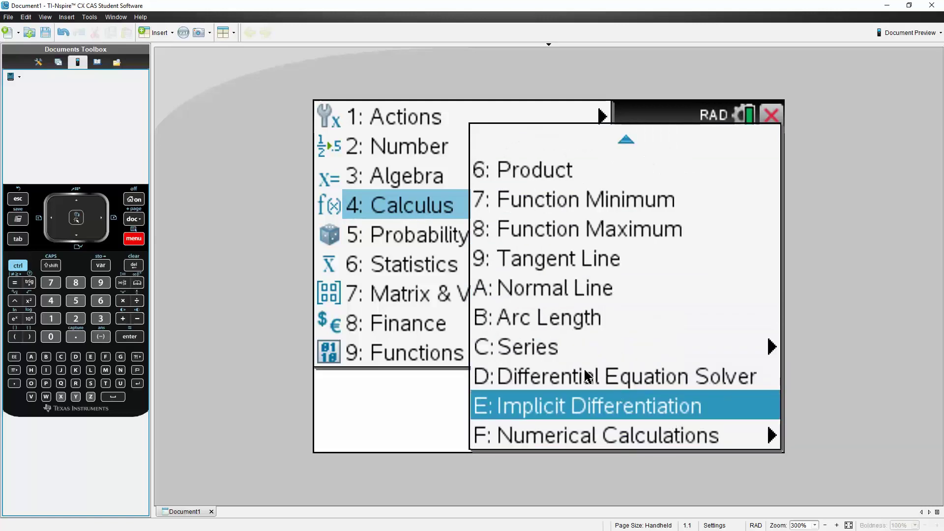
left_click(515, 349)
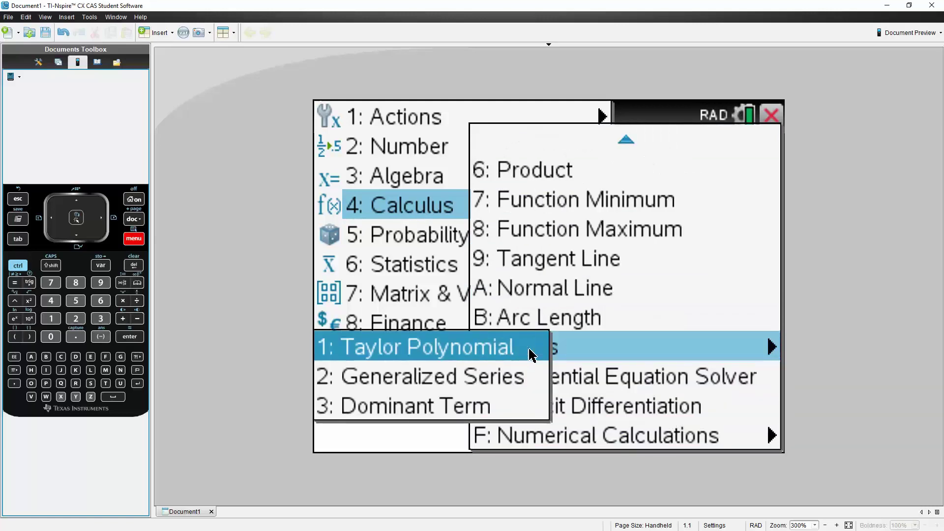
left_click(445, 350)
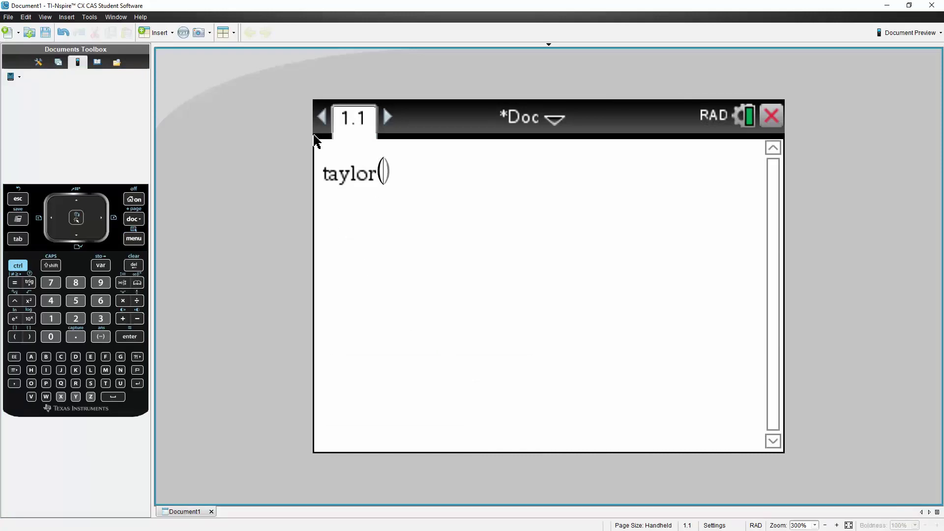
Enter the taylor arguments sin(x), x, 2 and π/3.
left_click(28, 282)
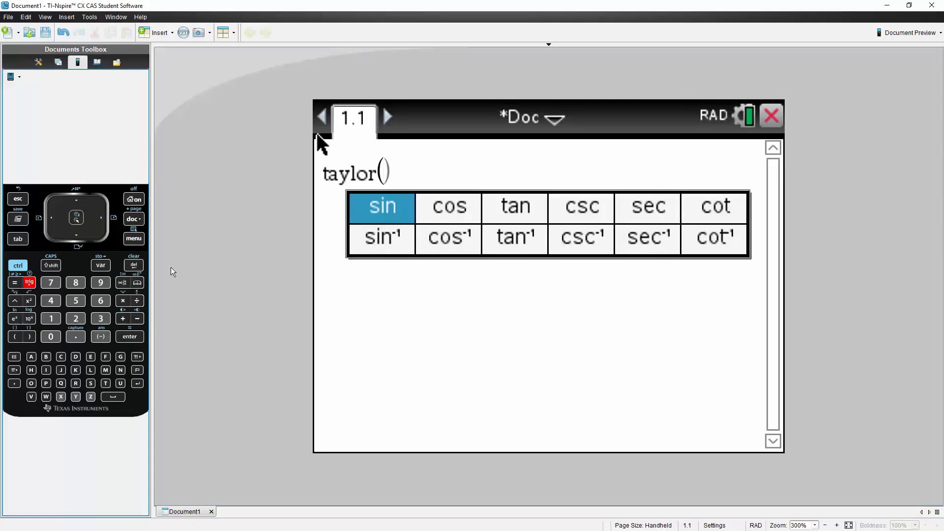
left_click(365, 214)
type("x")
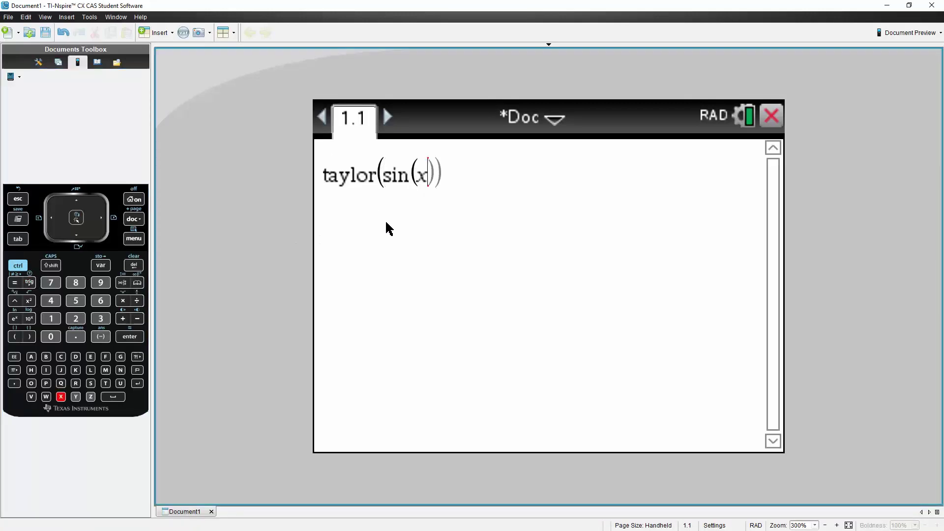
key("Right")
type(",")
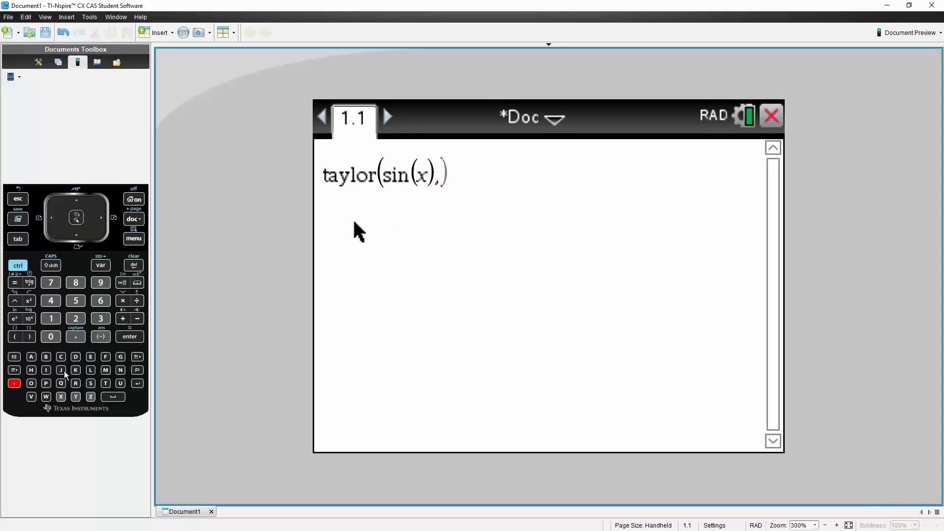
type("x")
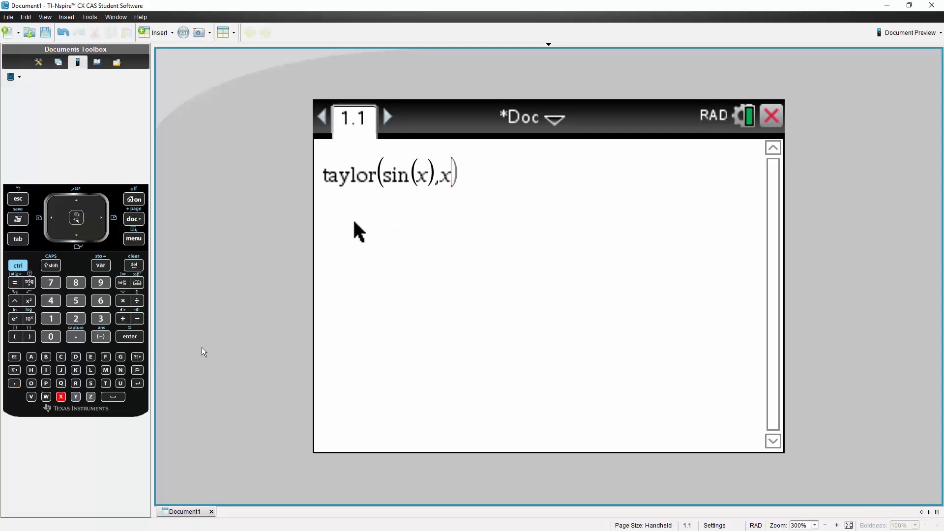
type(",2")
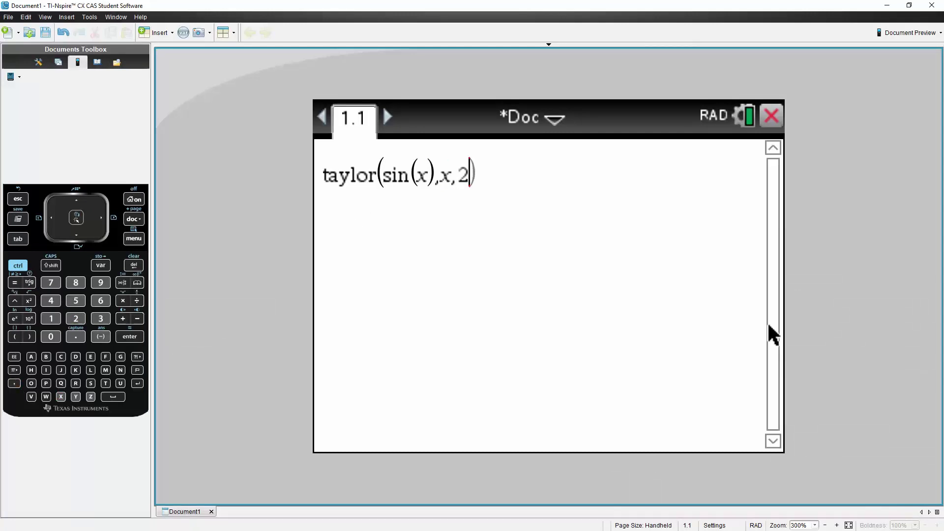
type(",")
key("ctrl+k")
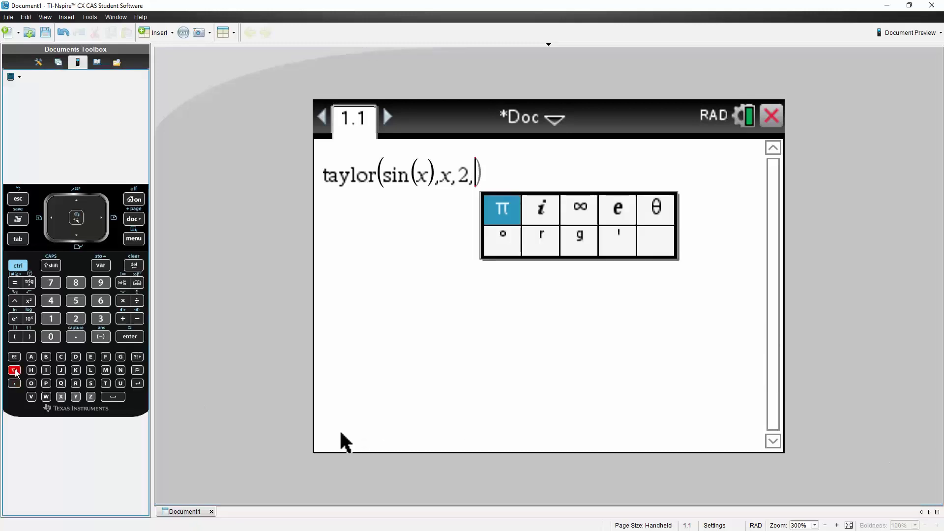
left_click(500, 216)
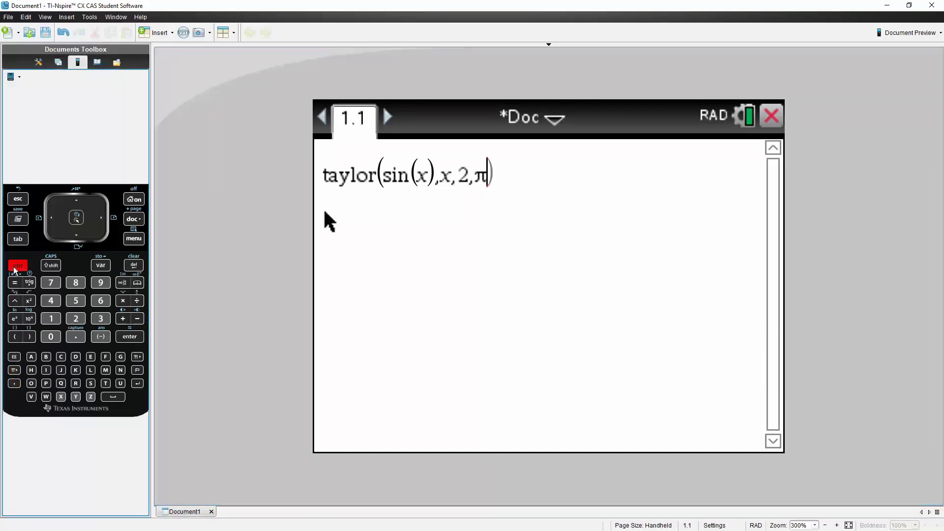
key("ctrl+slash")
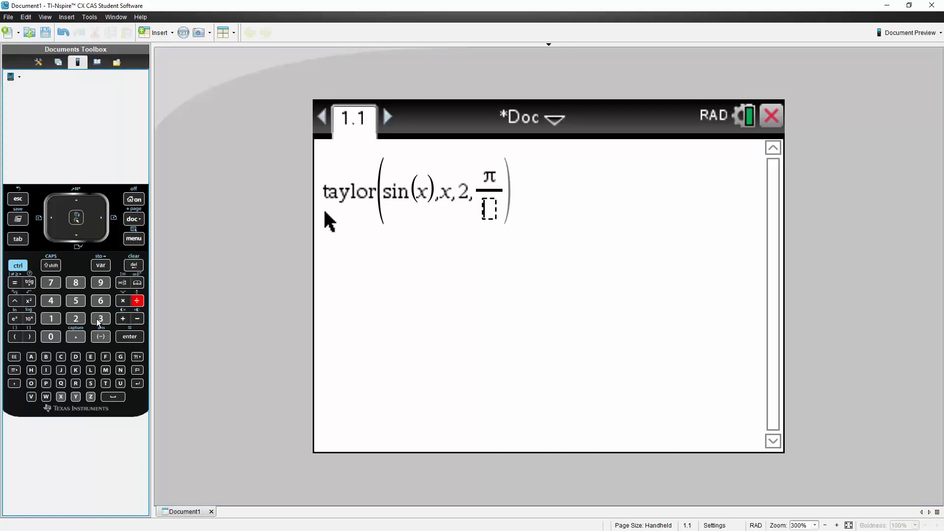
type("3")
key("Right")
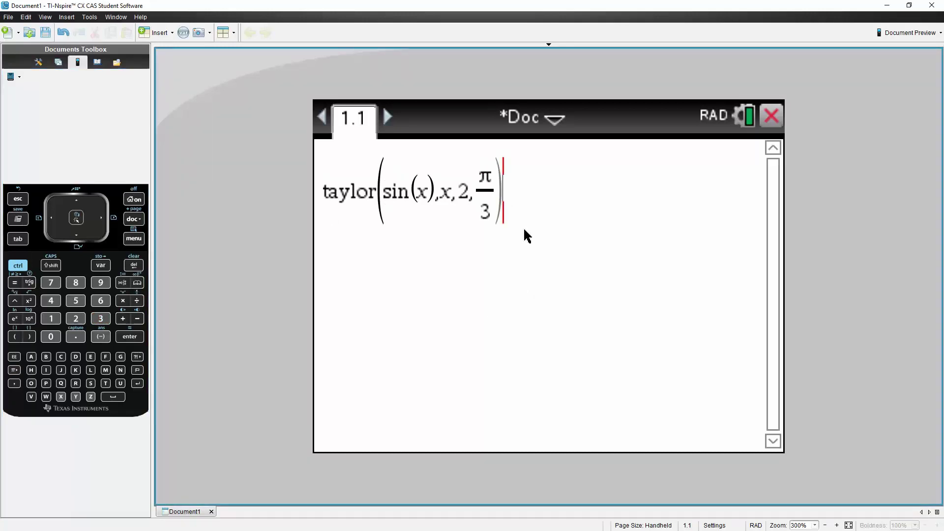
Evaluate taylor(sin(x),x,2,π/3) to get √3/2 + (x−π/3)/2 − √3(x−π/3)²/4.
key("Return")
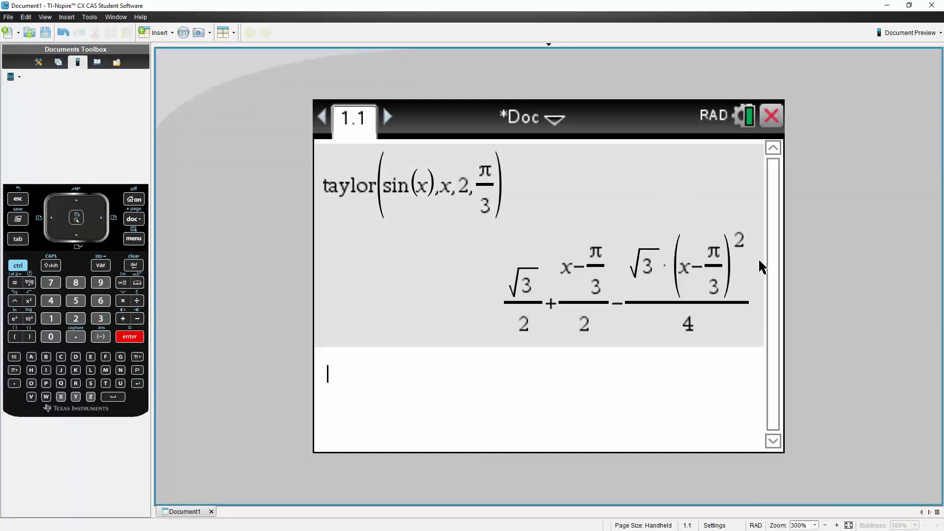